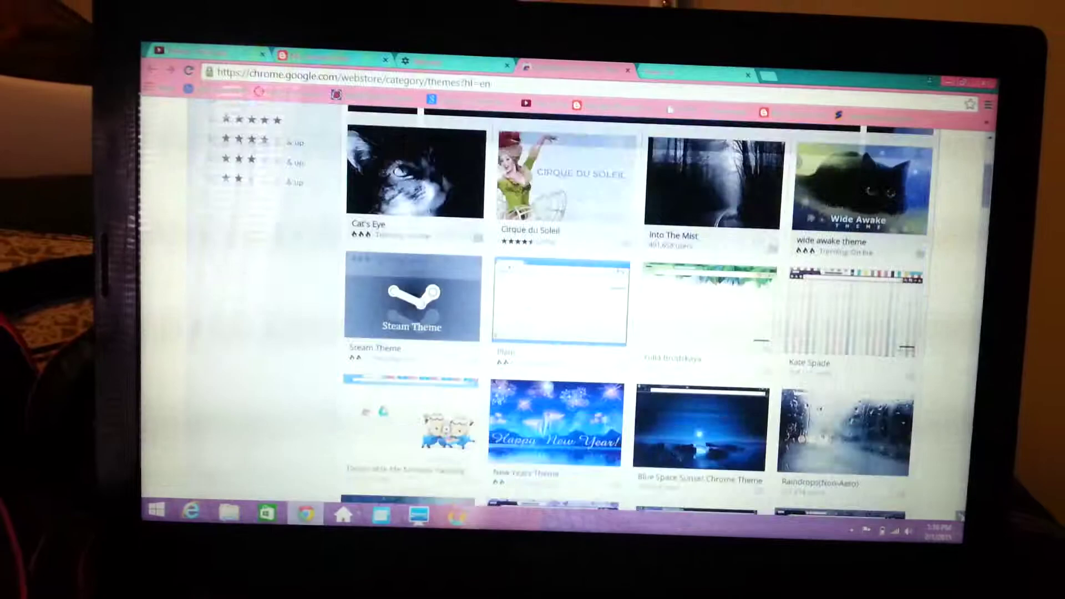
{"action": "scroll", "coordinate": [632, 333], "scroll_direction": "down", "scroll_amount": 2}
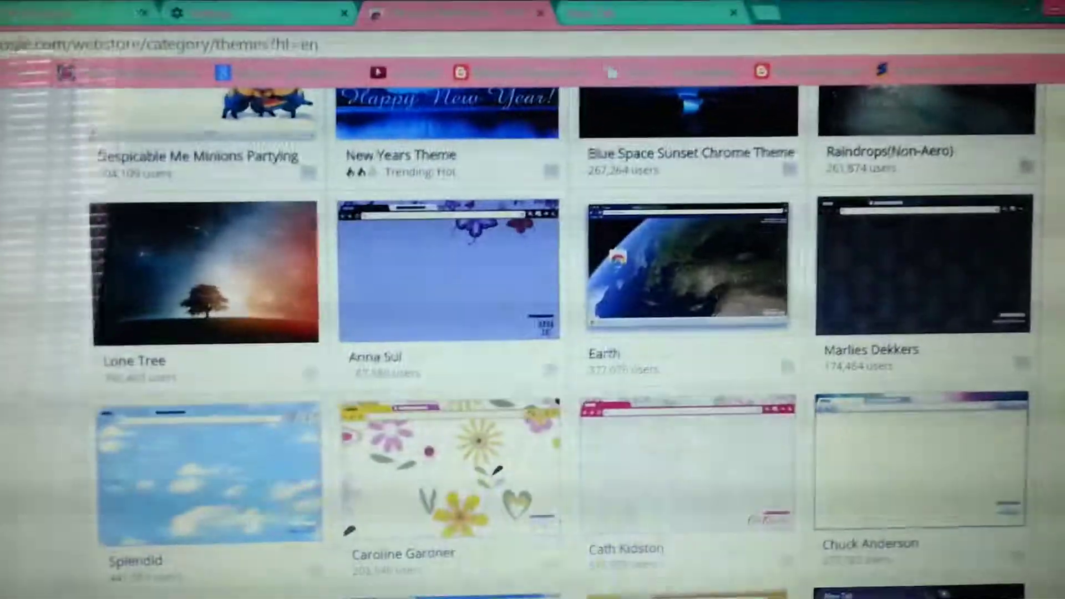
{"action": "scroll", "coordinate": [532, 333], "scroll_direction": "down", "scroll_amount": 1}
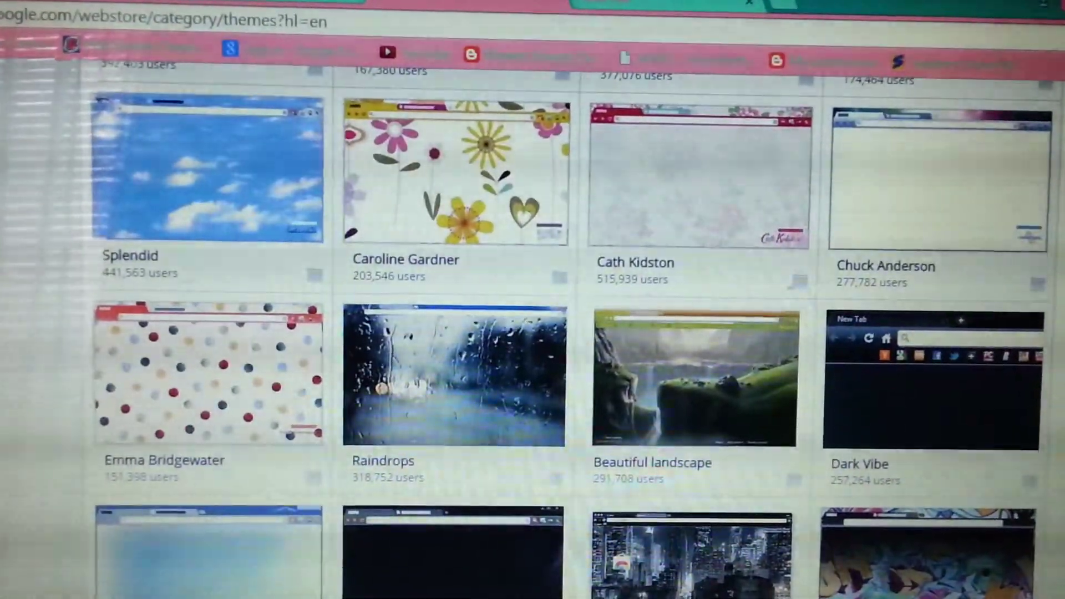
{"action": "scroll", "coordinate": [533, 374], "scroll_direction": "down", "scroll_amount": 1}
{"action": "scroll", "coordinate": [532, 375], "scroll_direction": "down", "scroll_amount": 1}
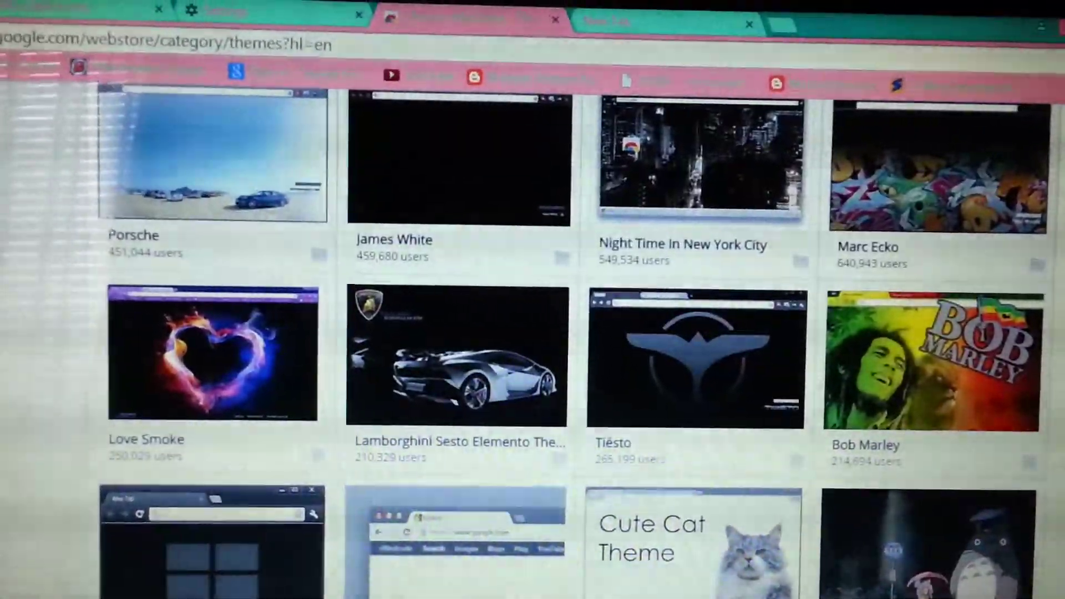
{"action": "scroll", "coordinate": [533, 333], "scroll_direction": "down", "scroll_amount": 5}
{"action": "scroll", "coordinate": [532, 332], "scroll_direction": "down", "scroll_amount": 2}
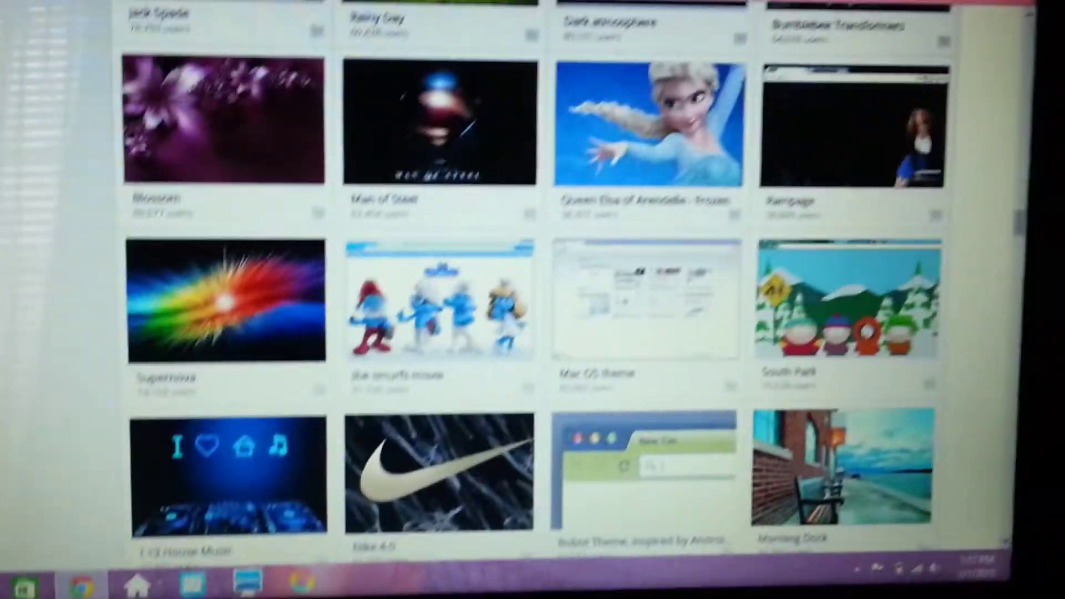
{"action": "scroll", "coordinate": [483, 300], "scroll_direction": "down", "scroll_amount": 2}
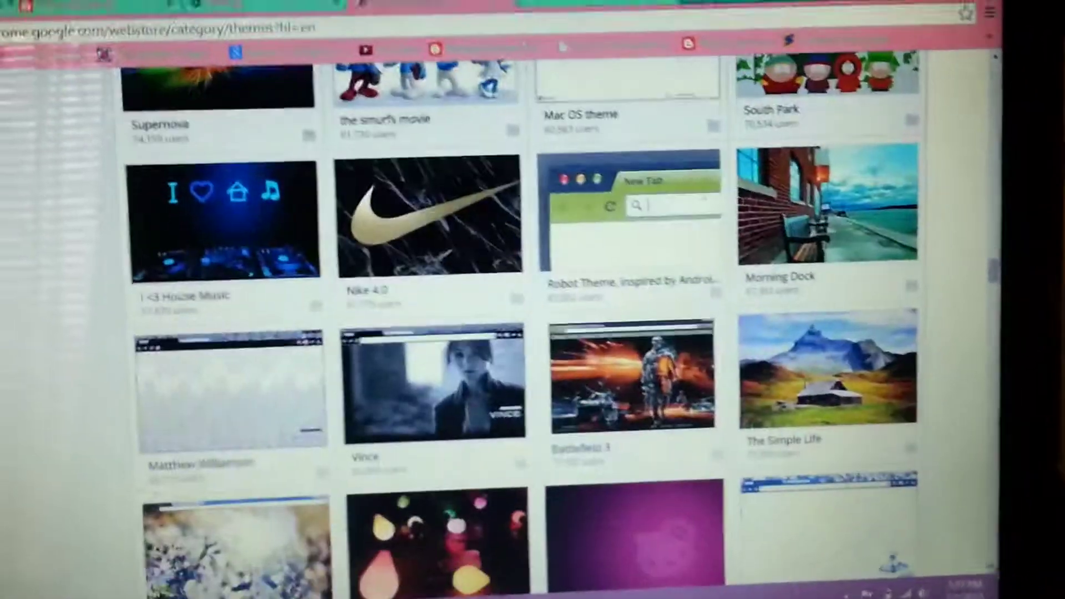
{"action": "scroll", "coordinate": [516, 332], "scroll_direction": "down", "scroll_amount": 1}
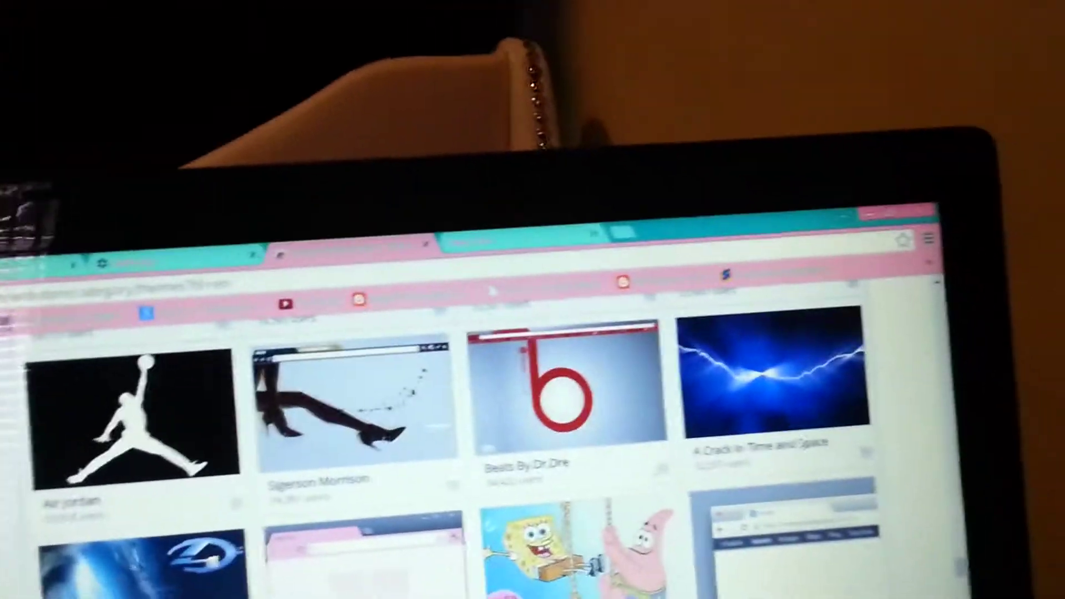
{"action": "scroll", "coordinate": [533, 417], "scroll_direction": "down", "scroll_amount": 3}
{"action": "scroll", "coordinate": [533, 416], "scroll_direction": "down", "scroll_amount": 3}
{"action": "scroll", "coordinate": [532, 375], "scroll_direction": "down", "scroll_amount": 5}
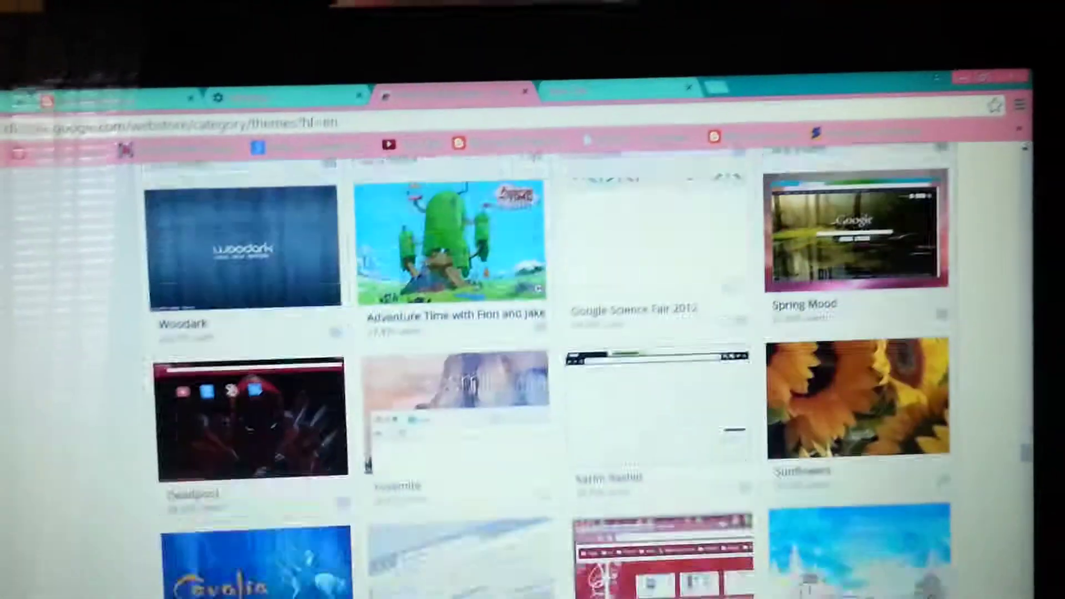
{"action": "scroll", "coordinate": [532, 375], "scroll_direction": "down", "scroll_amount": 1}
{"action": "scroll", "coordinate": [532, 374], "scroll_direction": "down", "scroll_amount": 1}
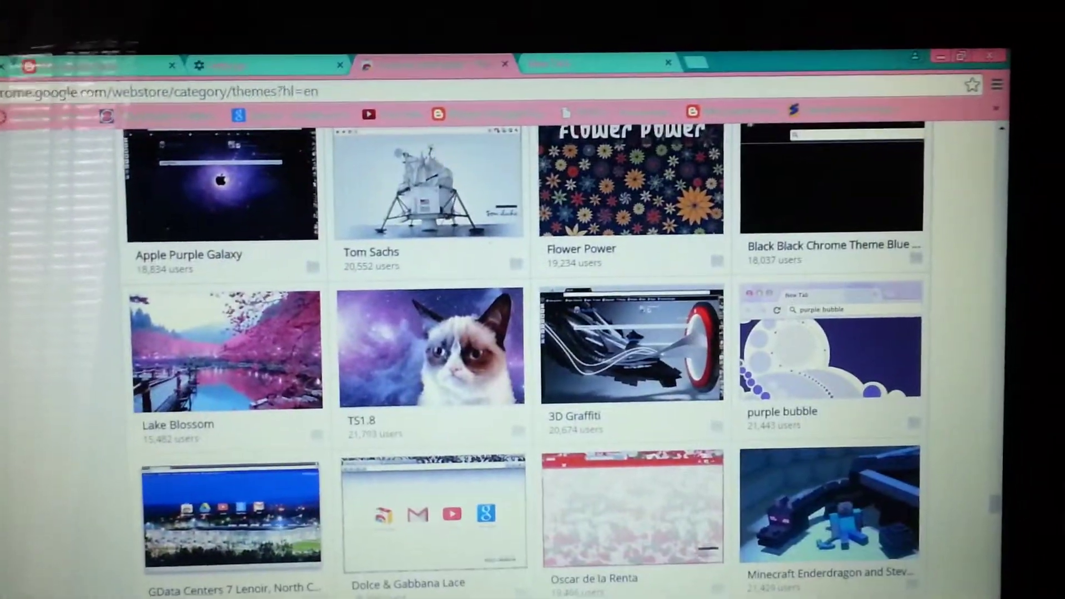
{"action": "scroll", "coordinate": [533, 375], "scroll_direction": "down", "scroll_amount": 1}
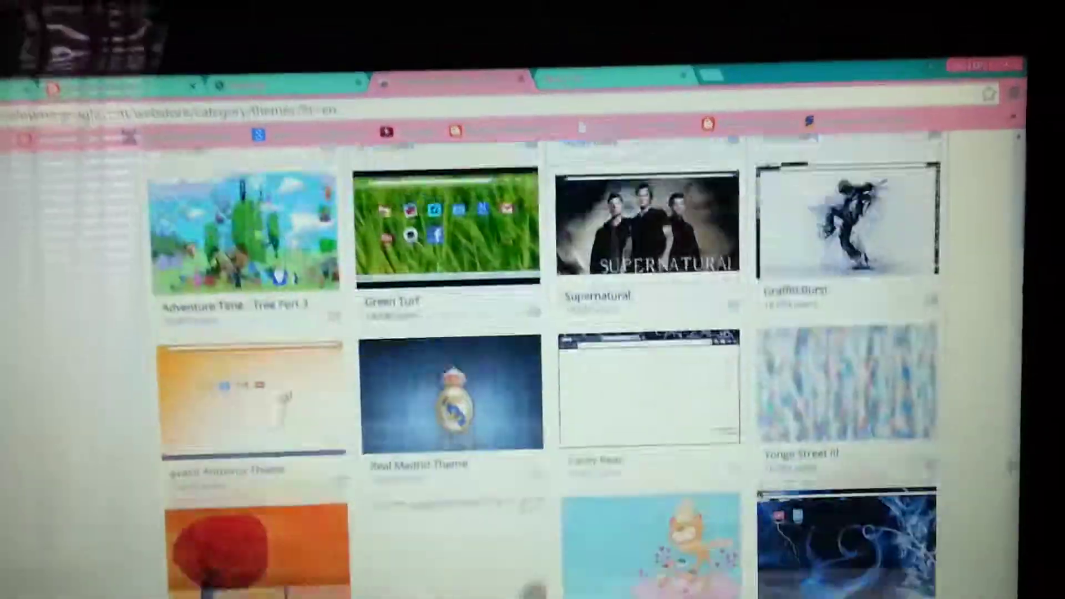
{"action": "scroll", "coordinate": [532, 374], "scroll_direction": "down", "scroll_amount": 4}
{"action": "scroll", "coordinate": [533, 375], "scroll_direction": "down", "scroll_amount": 4}
{"action": "scroll", "coordinate": [532, 374], "scroll_direction": "down", "scroll_amount": 1}
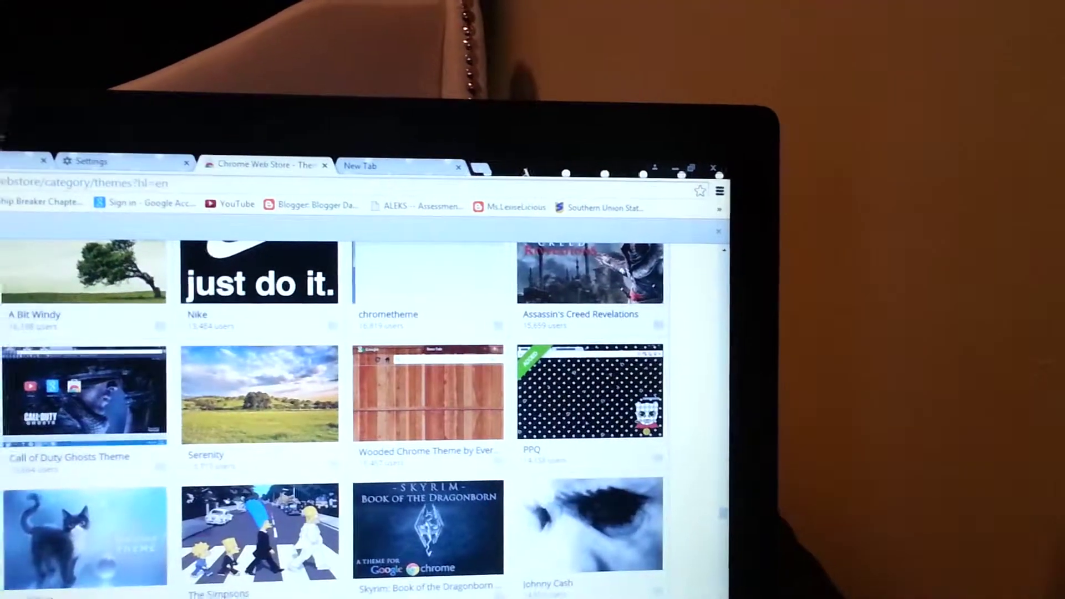
{"action": "scroll", "coordinate": [375, 400], "scroll_direction": "down", "scroll_amount": 3}
{"action": "scroll", "coordinate": [374, 399], "scroll_direction": "down", "scroll_amount": 3}
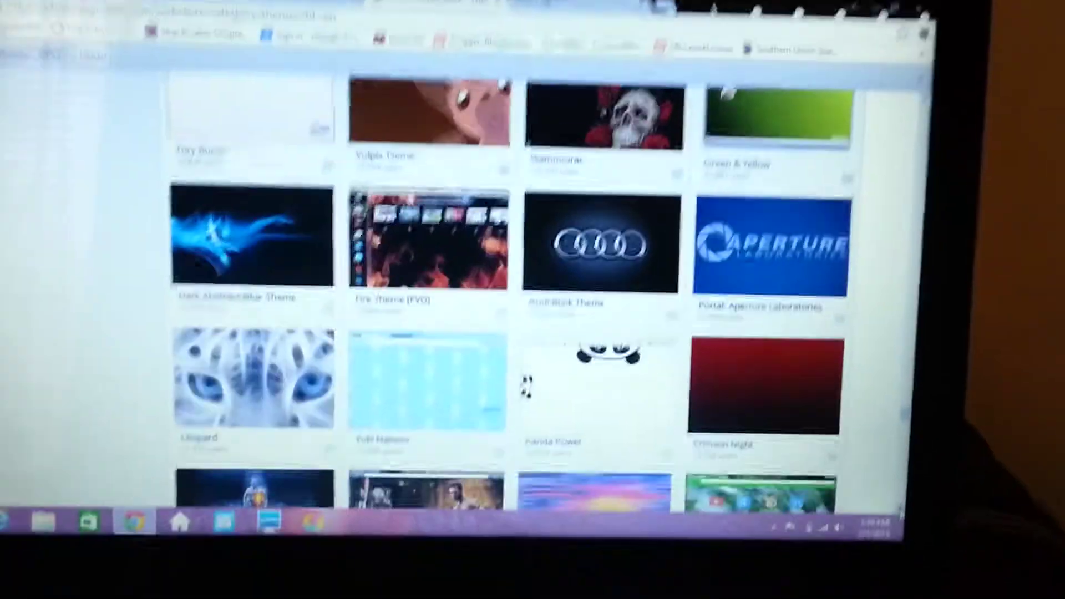
{"action": "scroll", "coordinate": [466, 375], "scroll_direction": "down", "scroll_amount": 3}
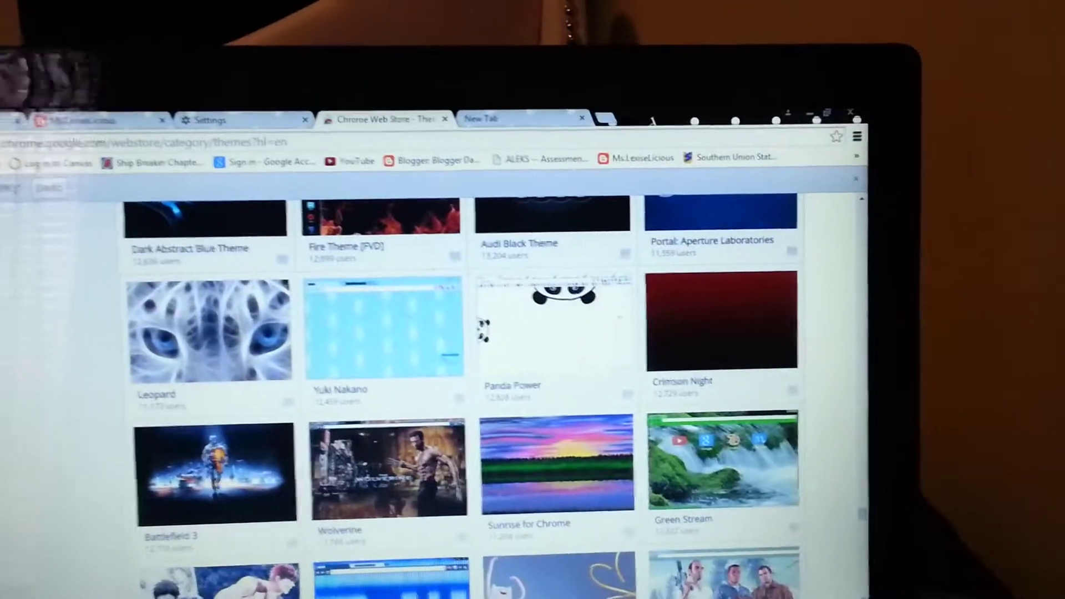
{"action": "scroll", "coordinate": [457, 375], "scroll_direction": "down", "scroll_amount": 3}
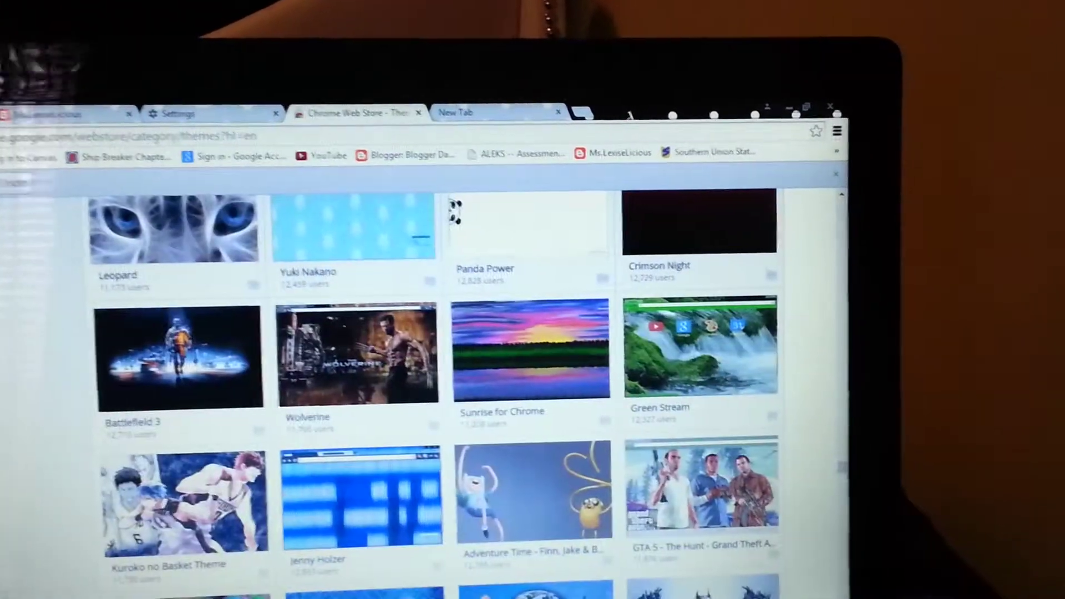
{"action": "scroll", "coordinate": [457, 374], "scroll_direction": "down", "scroll_amount": 1}
{"action": "scroll", "coordinate": [458, 375], "scroll_direction": "down", "scroll_amount": 3}
{"action": "scroll", "coordinate": [458, 375], "scroll_direction": "down", "scroll_amount": 3}
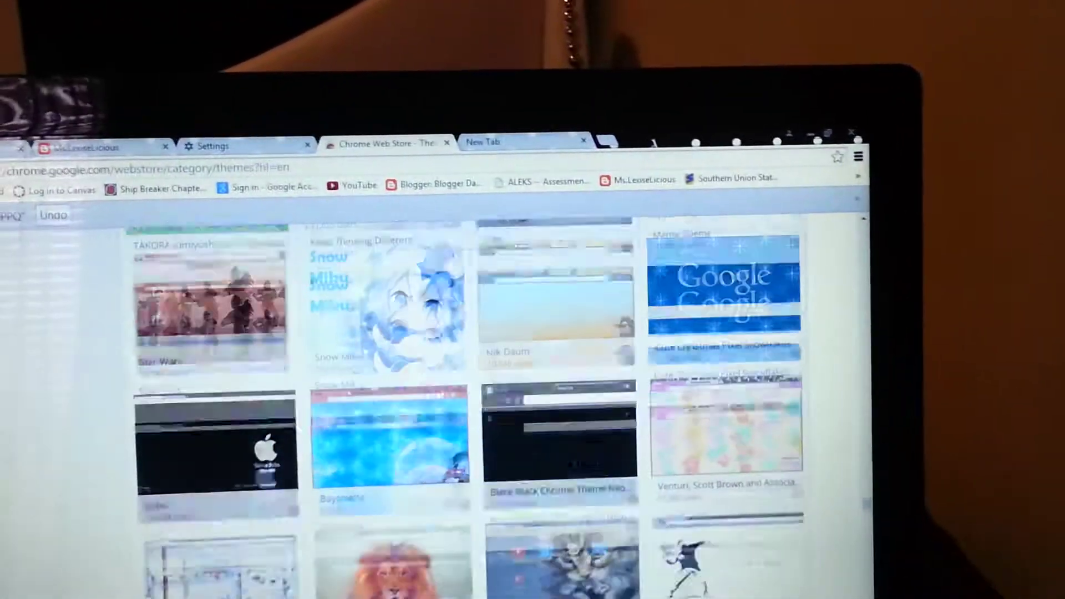
{"action": "scroll", "coordinate": [457, 375], "scroll_direction": "down", "scroll_amount": 3}
{"action": "scroll", "coordinate": [458, 375], "scroll_direction": "down", "scroll_amount": 1}
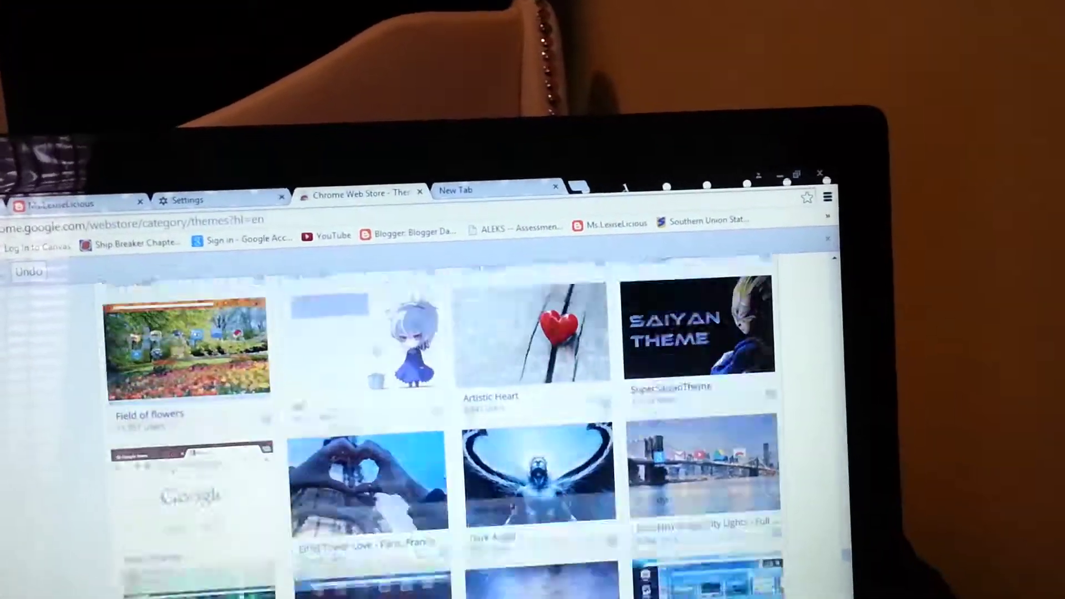
{"action": "scroll", "coordinate": [458, 375], "scroll_direction": "down", "scroll_amount": 3}
{"action": "scroll", "coordinate": [458, 375], "scroll_direction": "down", "scroll_amount": 3}
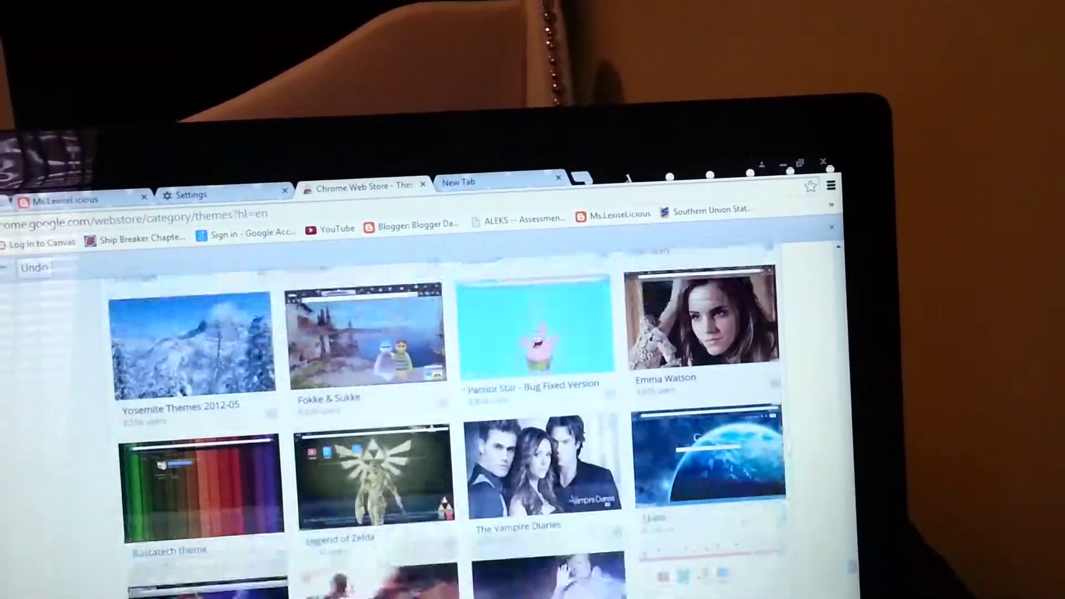
{"action": "scroll", "coordinate": [457, 416], "scroll_direction": "down", "scroll_amount": 3}
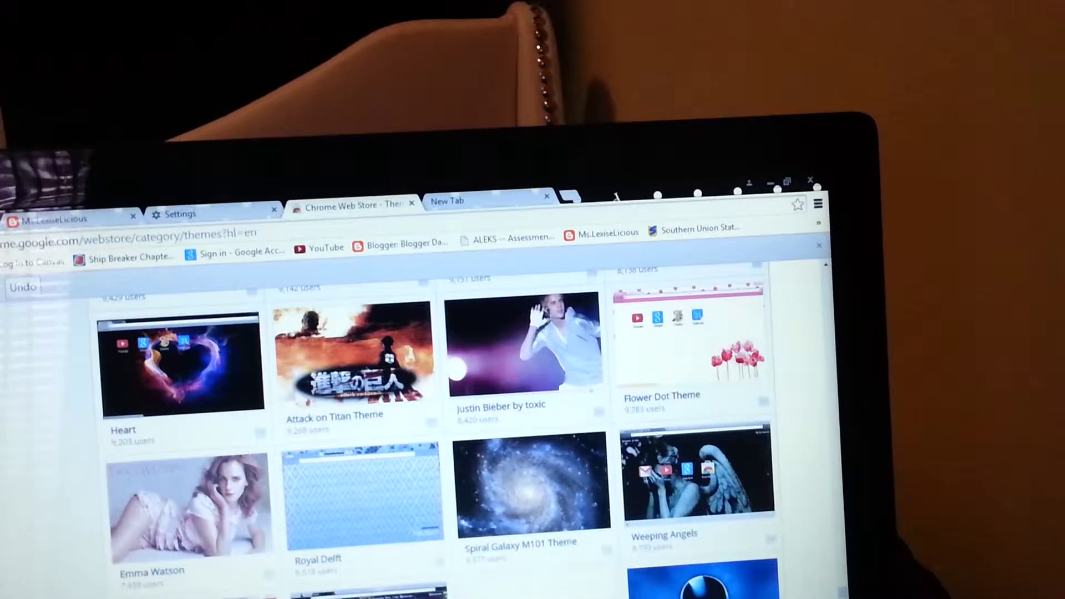
{"action": "scroll", "coordinate": [458, 416], "scroll_direction": "down", "scroll_amount": 2}
{"action": "scroll", "coordinate": [458, 416], "scroll_direction": "down", "scroll_amount": 3}
{"action": "scroll", "coordinate": [458, 417], "scroll_direction": "down", "scroll_amount": 3}
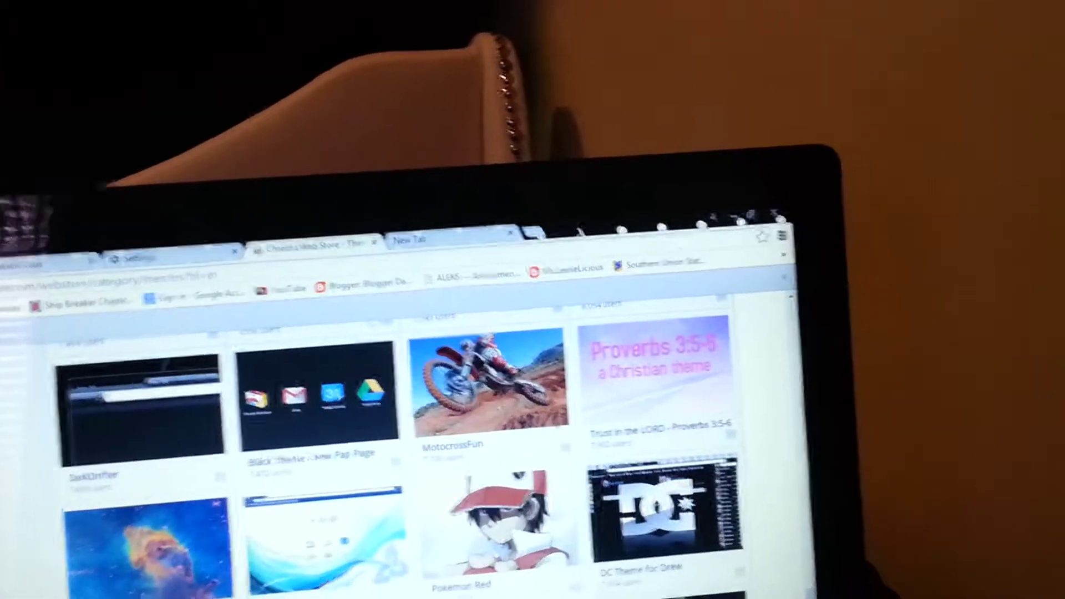
{"action": "scroll", "coordinate": [458, 415], "scroll_direction": "down", "scroll_amount": 2}
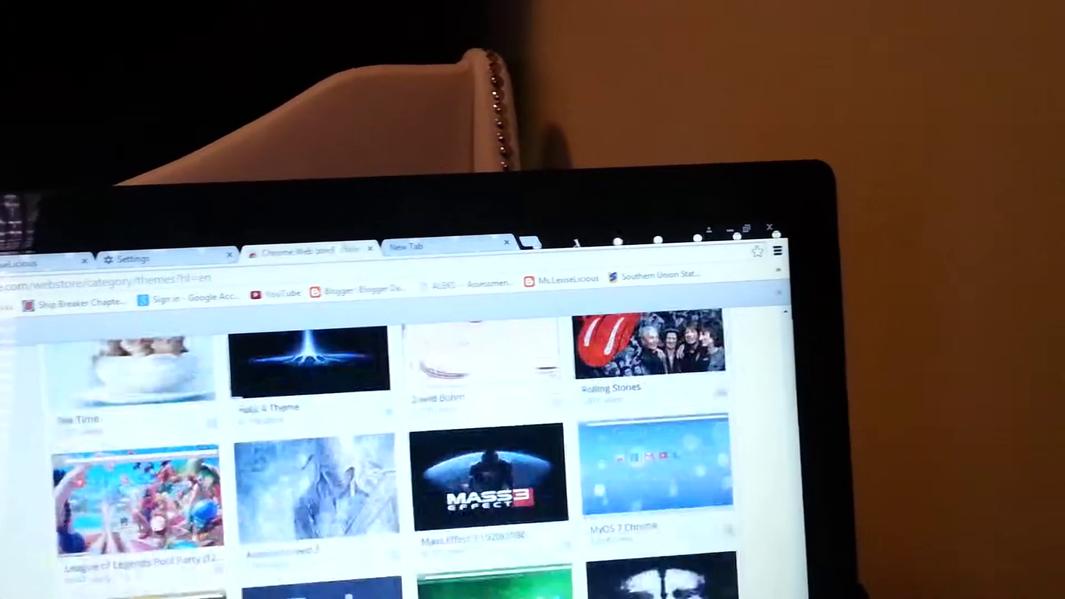
{"action": "scroll", "coordinate": [400, 457], "scroll_direction": "down", "scroll_amount": 3}
{"action": "scroll", "coordinate": [400, 458], "scroll_direction": "down", "scroll_amount": 2}
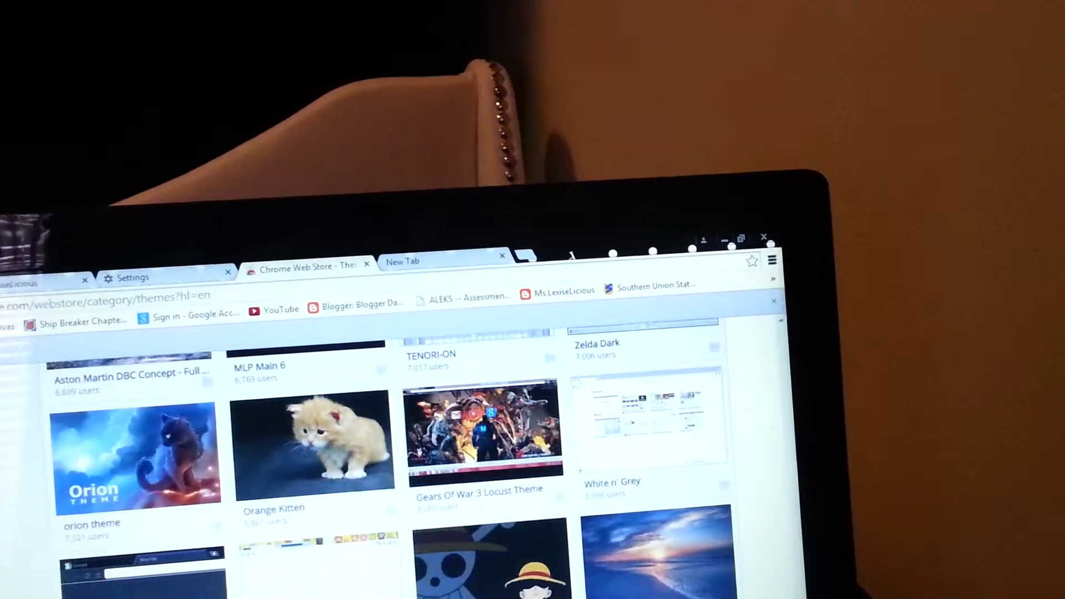
{"action": "scroll", "coordinate": [400, 458], "scroll_direction": "down", "scroll_amount": 1}
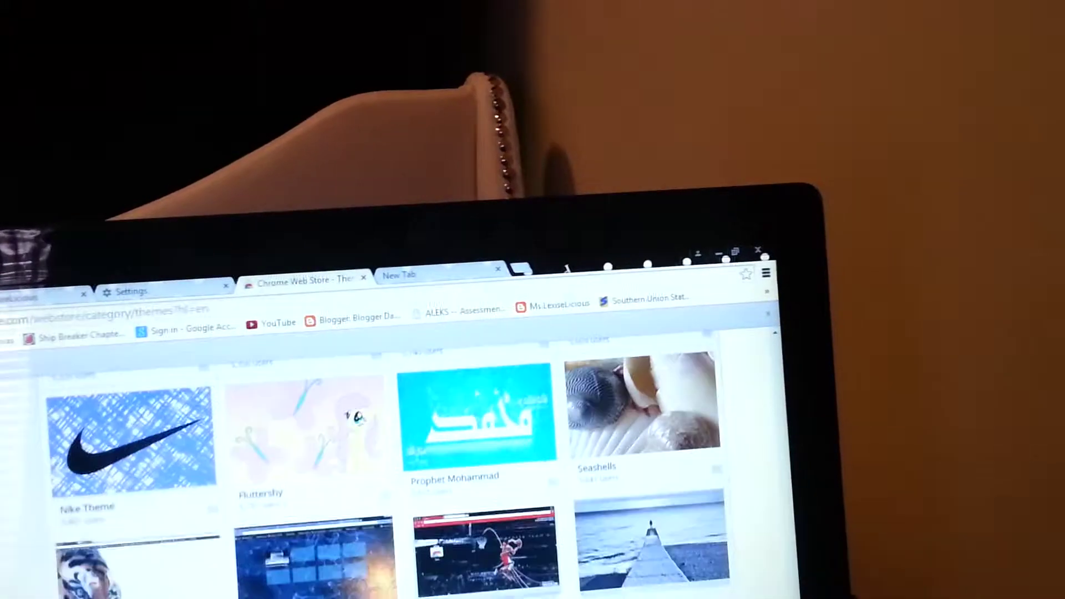
{"action": "scroll", "coordinate": [399, 465], "scroll_direction": "down", "scroll_amount": 2}
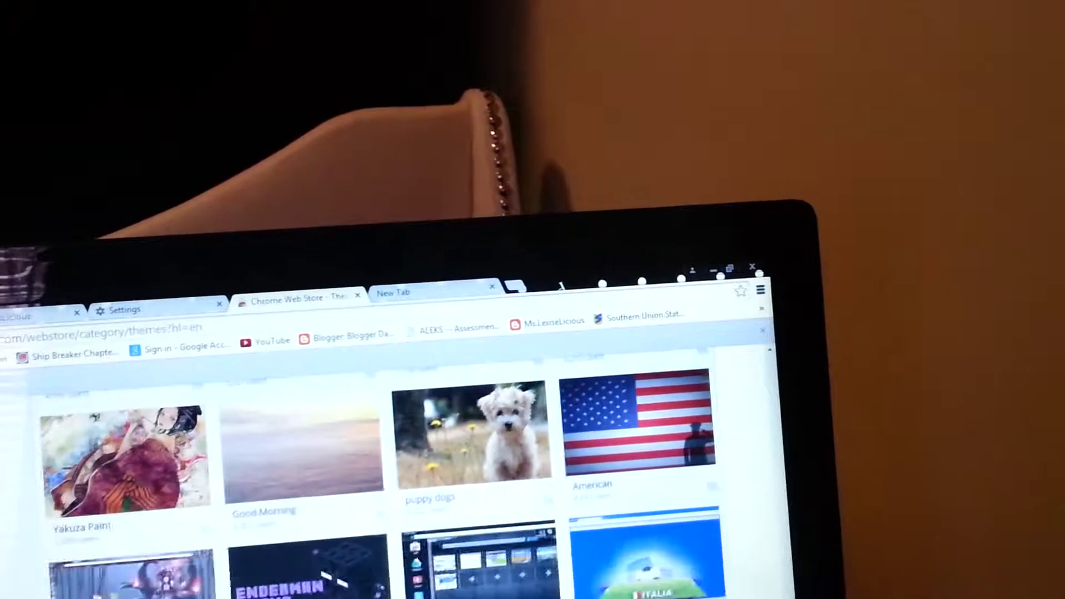
{"action": "scroll", "coordinate": [399, 467], "scroll_direction": "down", "scroll_amount": 1}
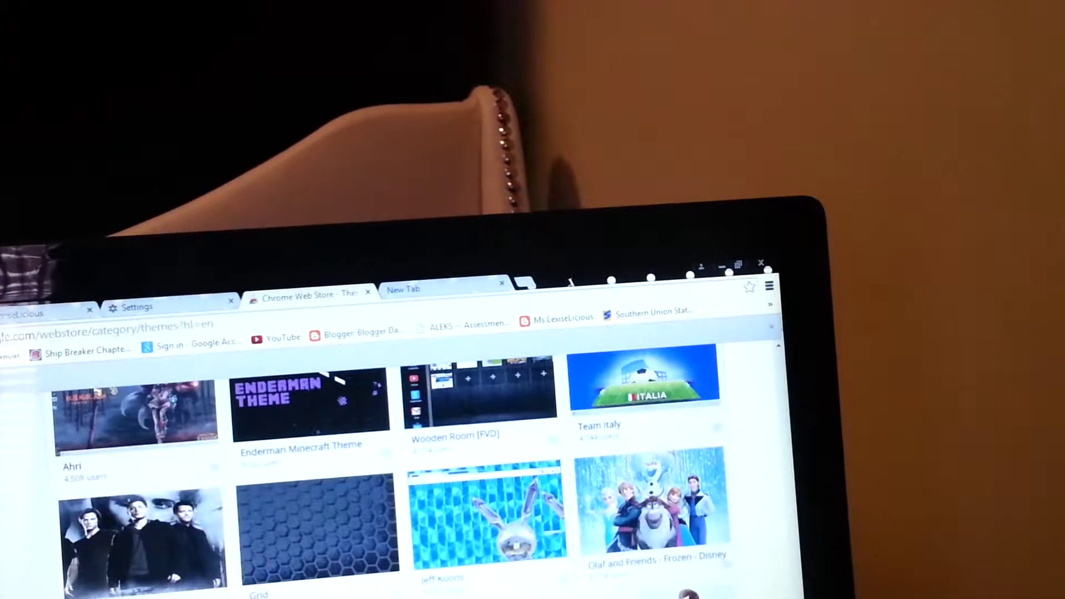
{"action": "scroll", "coordinate": [399, 465], "scroll_direction": "down", "scroll_amount": 3}
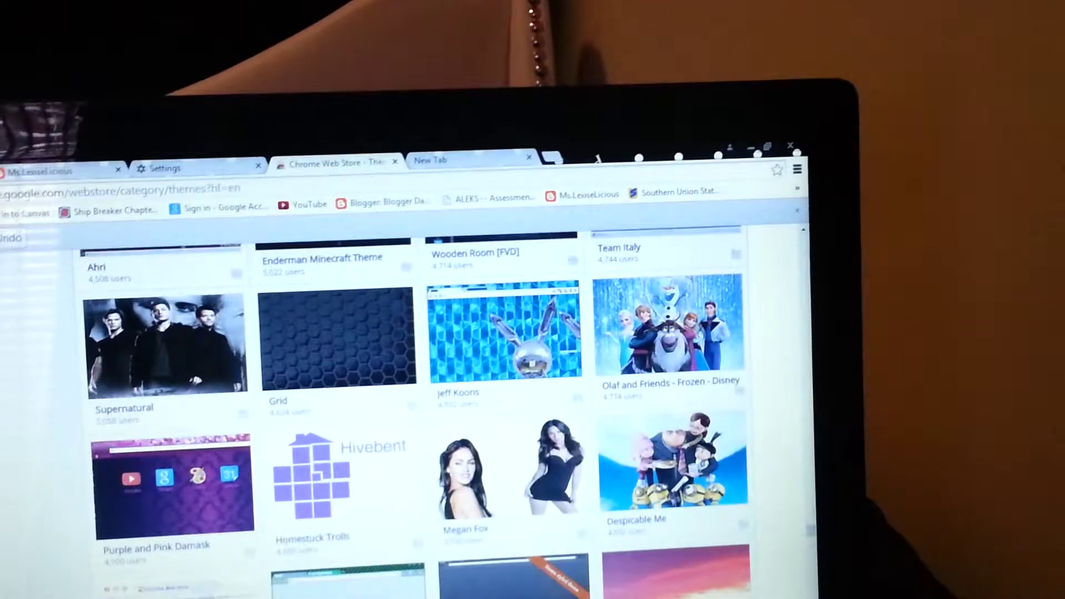
{"action": "scroll", "coordinate": [399, 416], "scroll_direction": "down", "scroll_amount": 2}
{"action": "scroll", "coordinate": [399, 417], "scroll_direction": "down", "scroll_amount": 2}
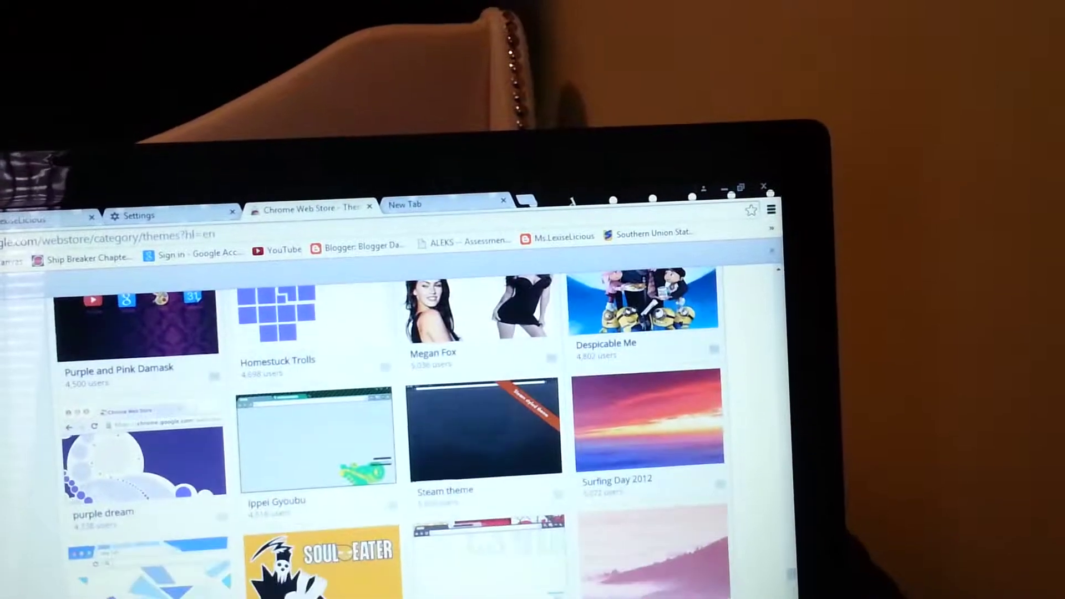
{"action": "scroll", "coordinate": [399, 417], "scroll_direction": "down", "scroll_amount": 1}
{"action": "scroll", "coordinate": [399, 416], "scroll_direction": "down", "scroll_amount": 2}
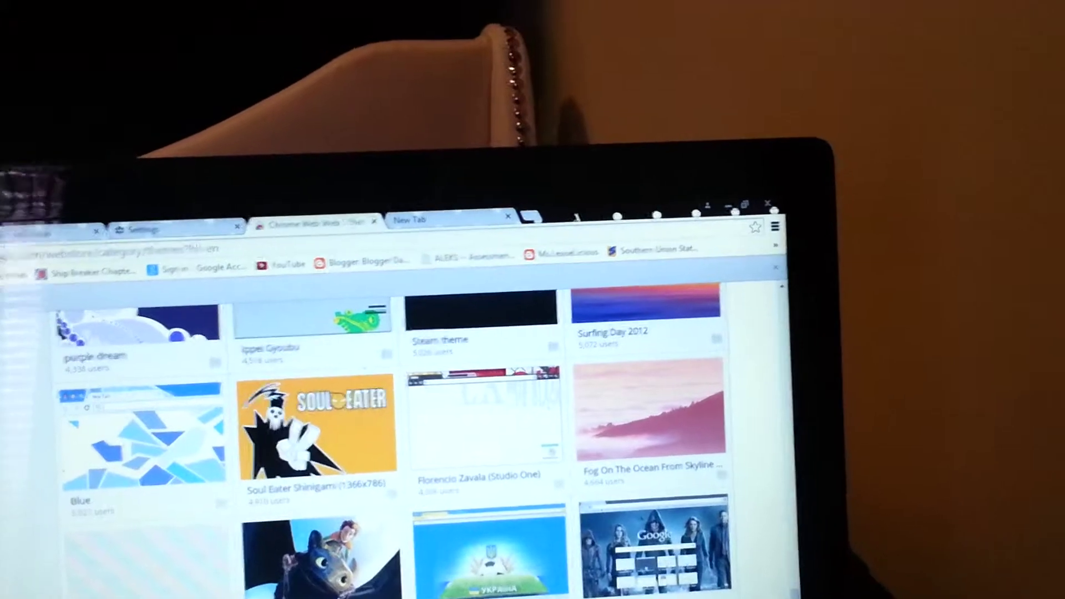
{"action": "mouse_move", "coordinate": [149, 566]}
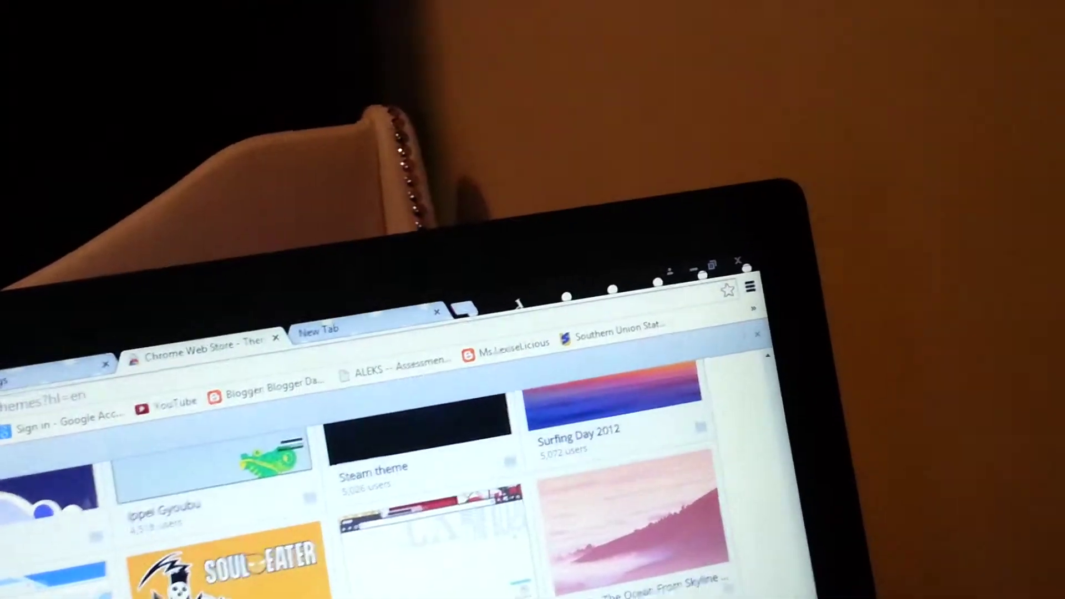
{"action": "scroll", "coordinate": [416, 482], "scroll_direction": "down", "scroll_amount": 5}
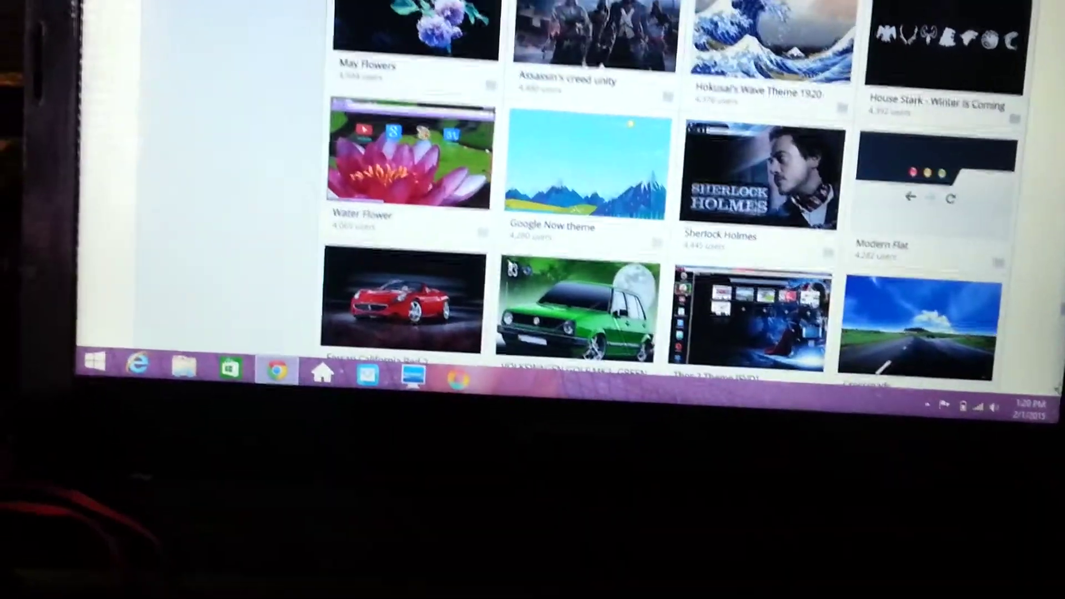
{"action": "scroll", "coordinate": [616, 250], "scroll_direction": "down", "scroll_amount": 3}
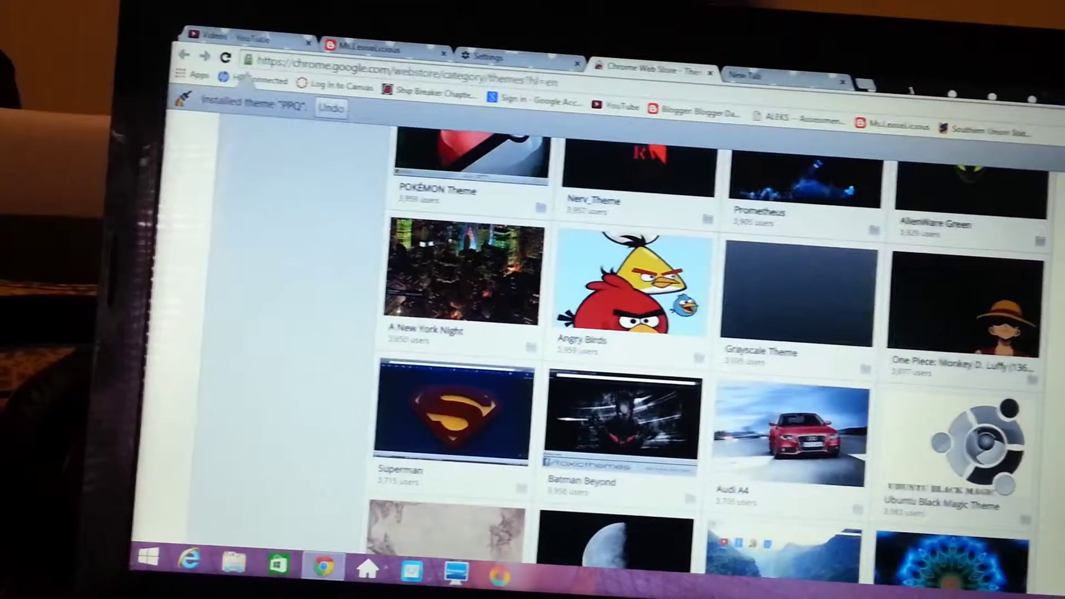
{"action": "scroll", "coordinate": [616, 333], "scroll_direction": "down", "scroll_amount": 2}
{"action": "scroll", "coordinate": [616, 332], "scroll_direction": "down", "scroll_amount": 2}
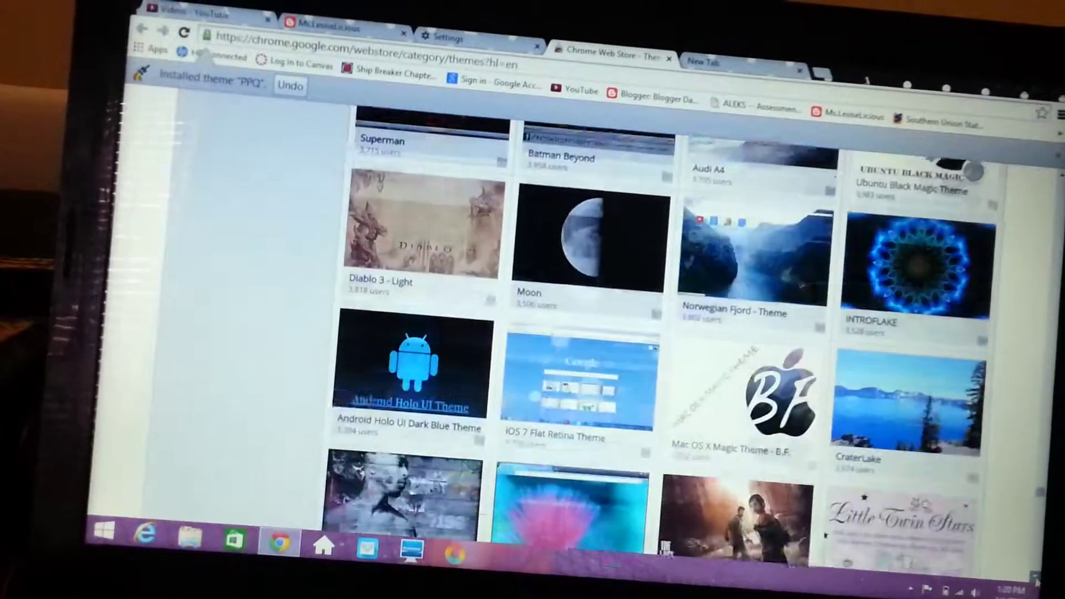
{"action": "scroll", "coordinate": [616, 333], "scroll_direction": "down", "scroll_amount": 2}
{"action": "scroll", "coordinate": [616, 332], "scroll_direction": "down", "scroll_amount": 1}
{"action": "scroll", "coordinate": [616, 333], "scroll_direction": "down", "scroll_amount": 1}
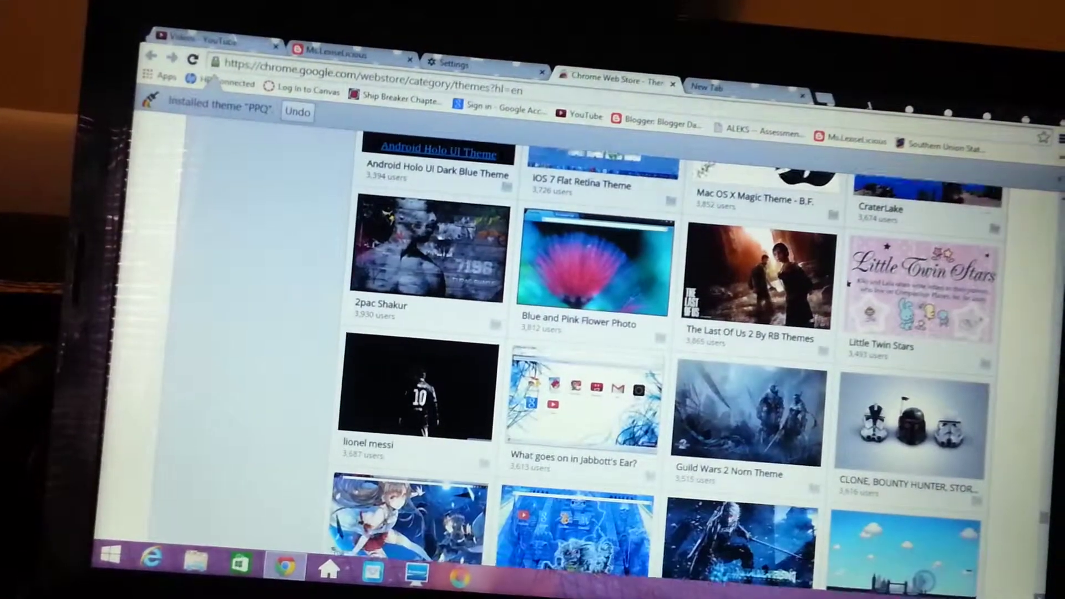